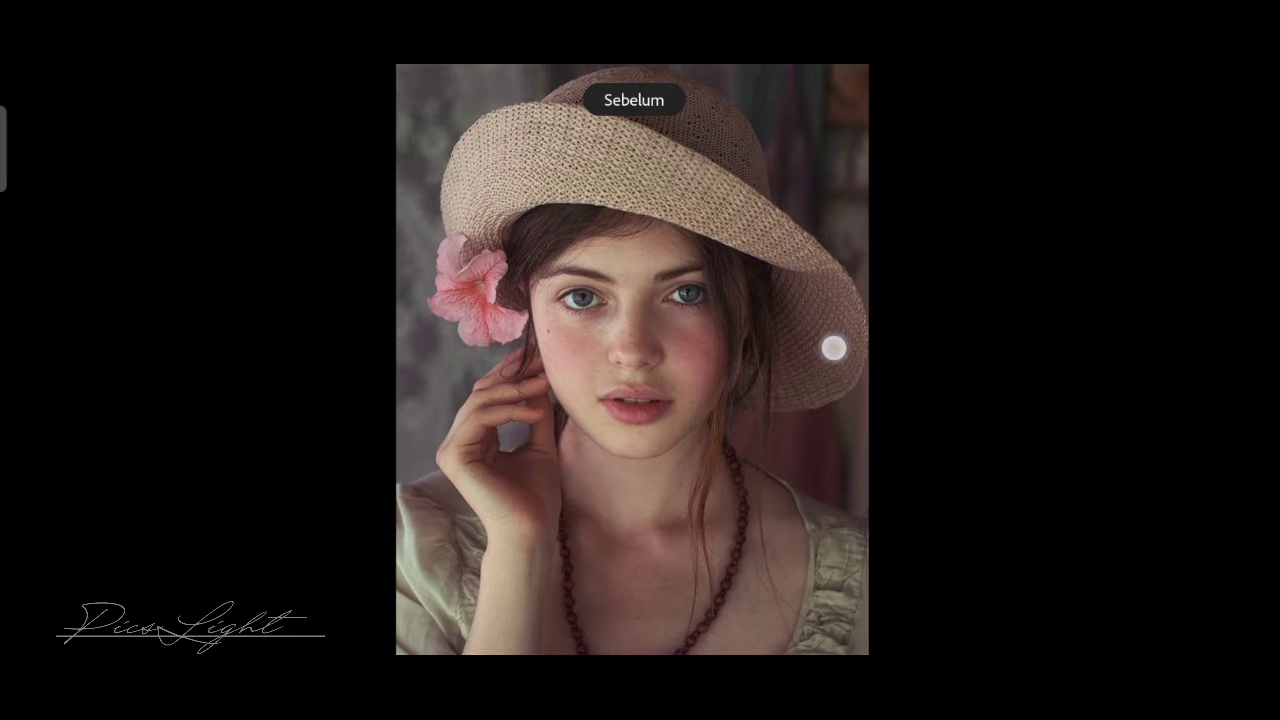
# - Release the before (Sebelum) view to return to the teal-toned edit
pyautogui.click(833, 348)
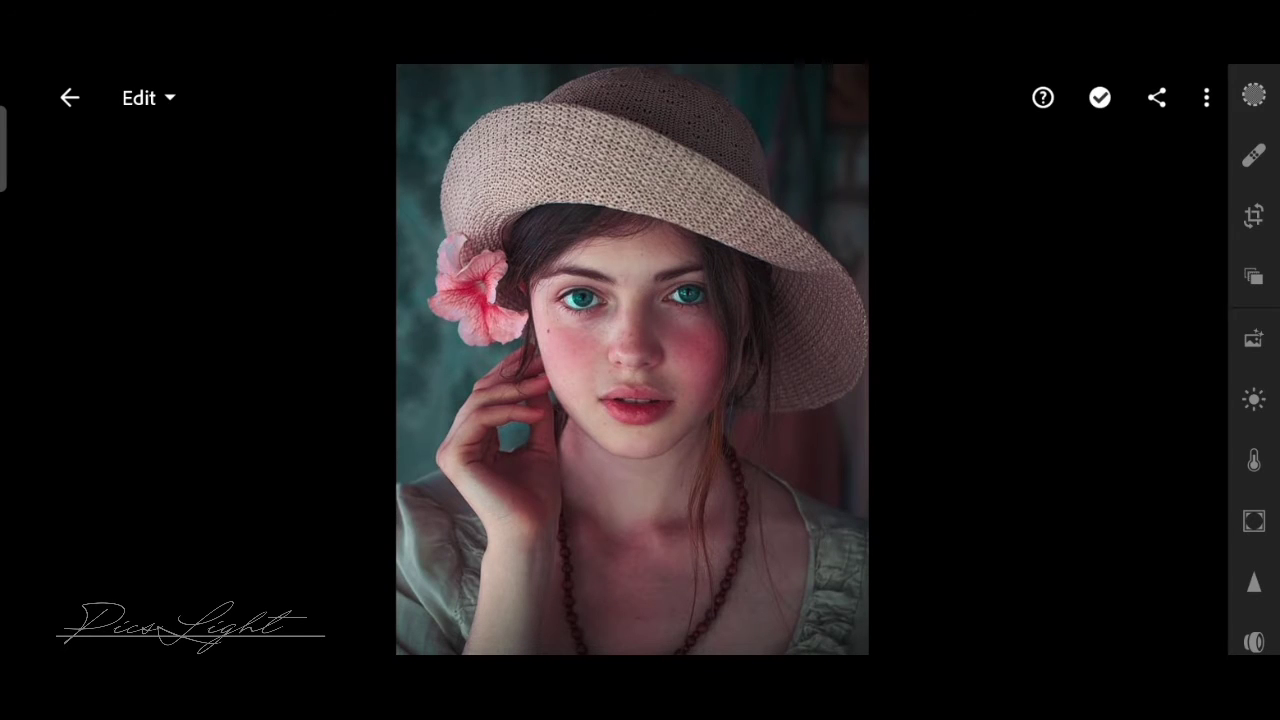
# - Show the Light panel: contrast -10, highlights 40, shadows 30, whites and blacks 20
pyautogui.click(1253, 399)
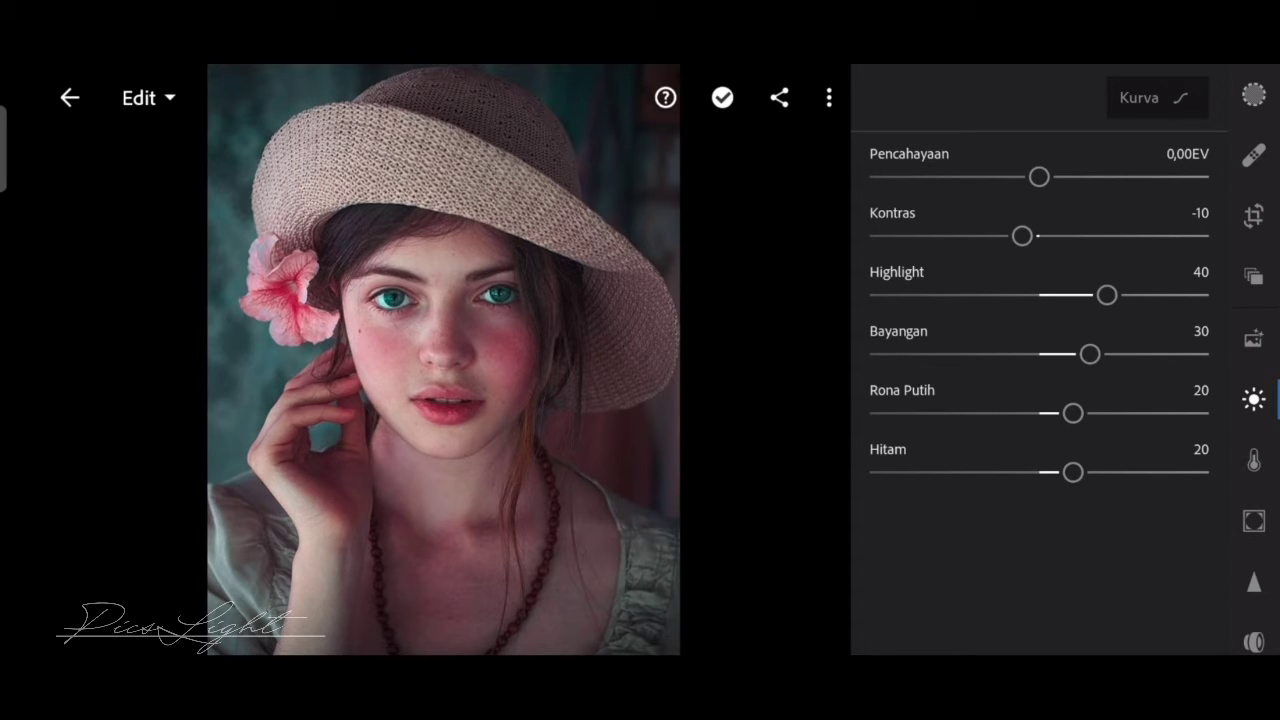
pyautogui.click(1156, 97)
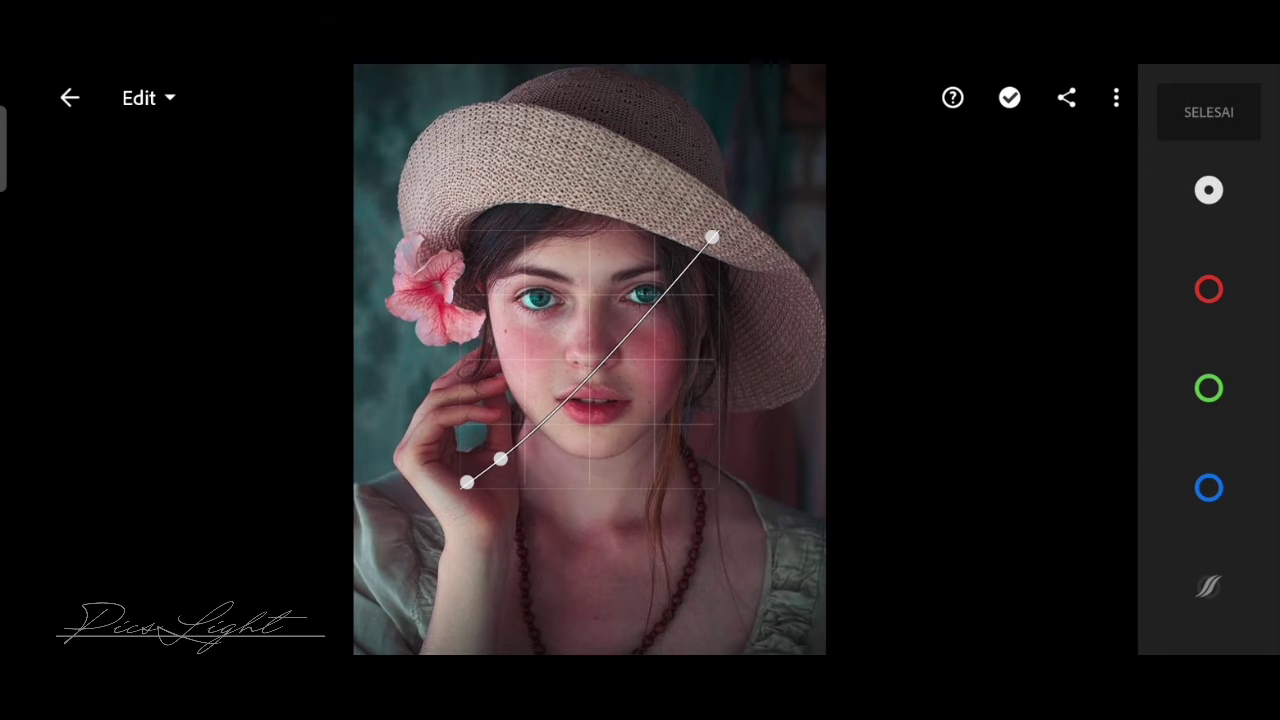
pyautogui.click(1209, 289)
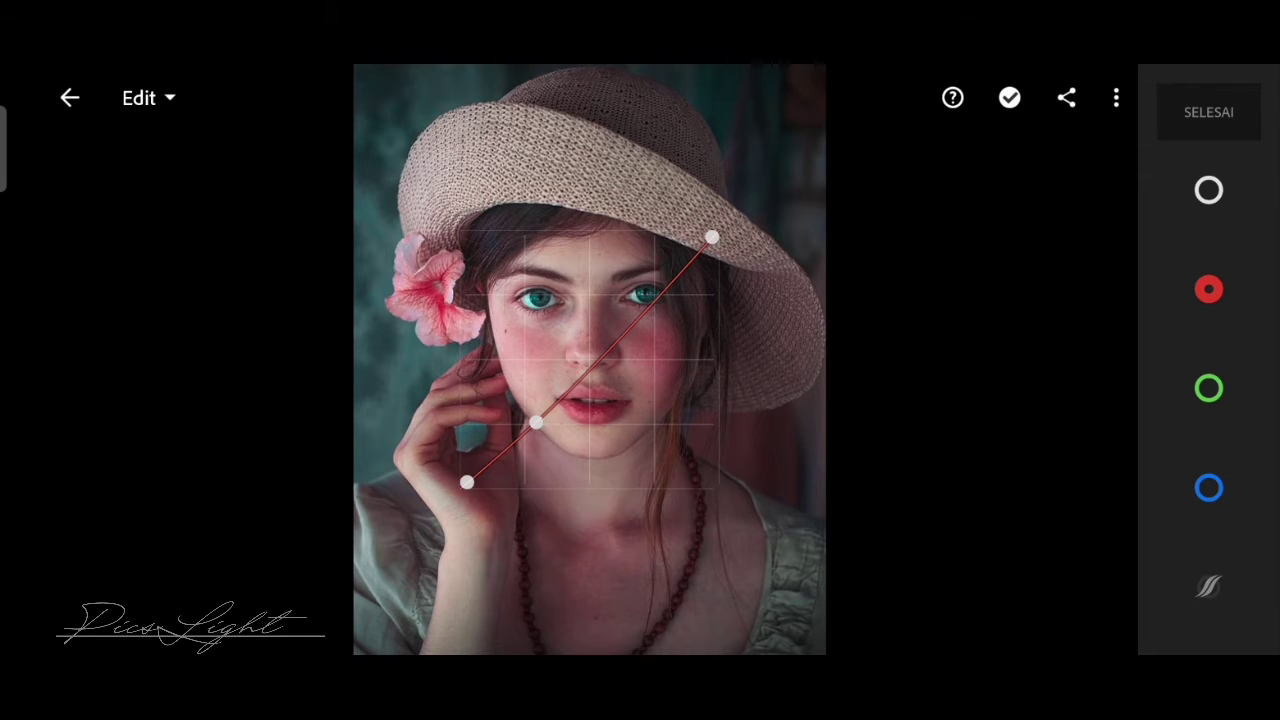
pyautogui.click(1209, 388)
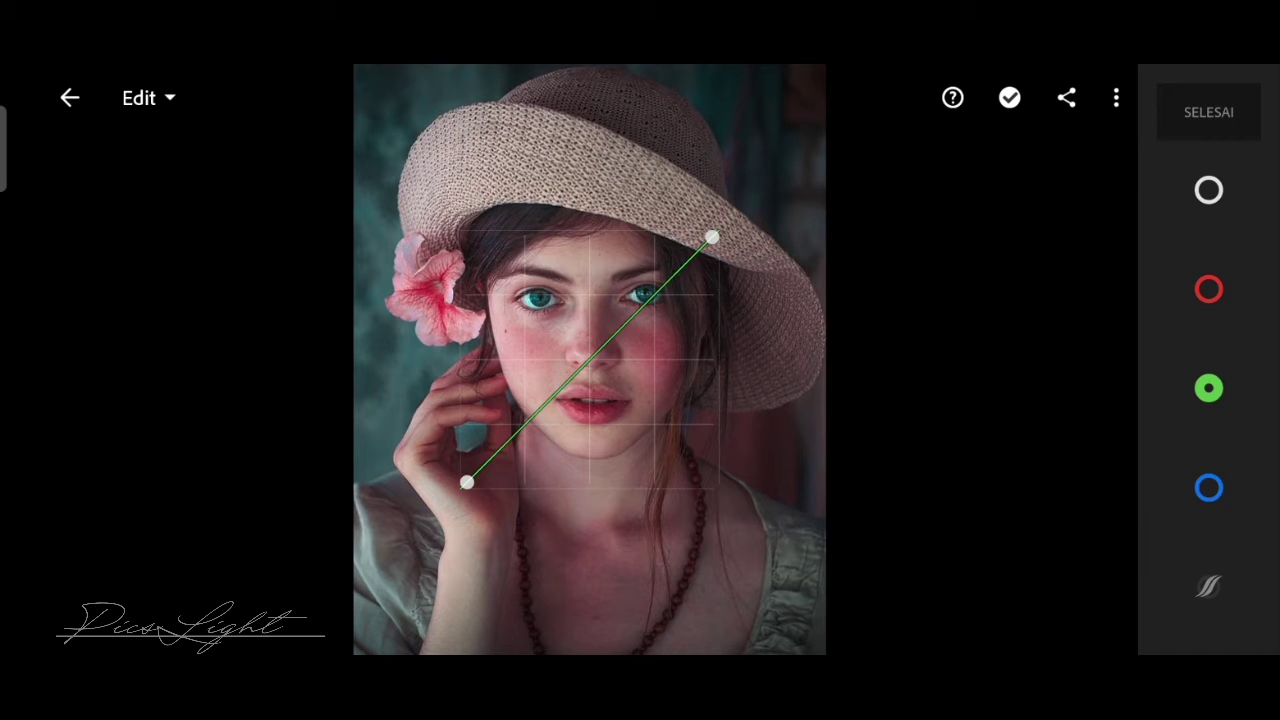
pyautogui.click(1209, 487)
pyautogui.click(1208, 112)
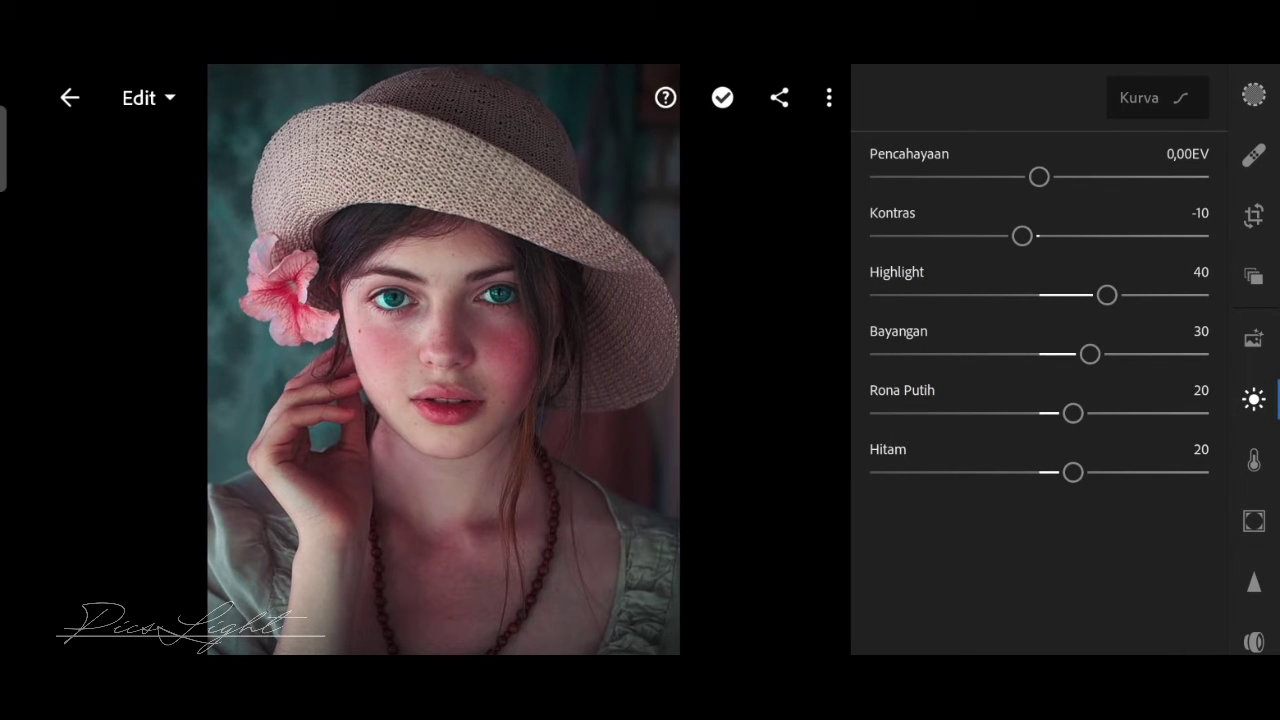
# - Check vibrance 50 and saturation 15, then view reds in the colour mix (hue -5, saturation 30)
pyautogui.click(1254, 460)
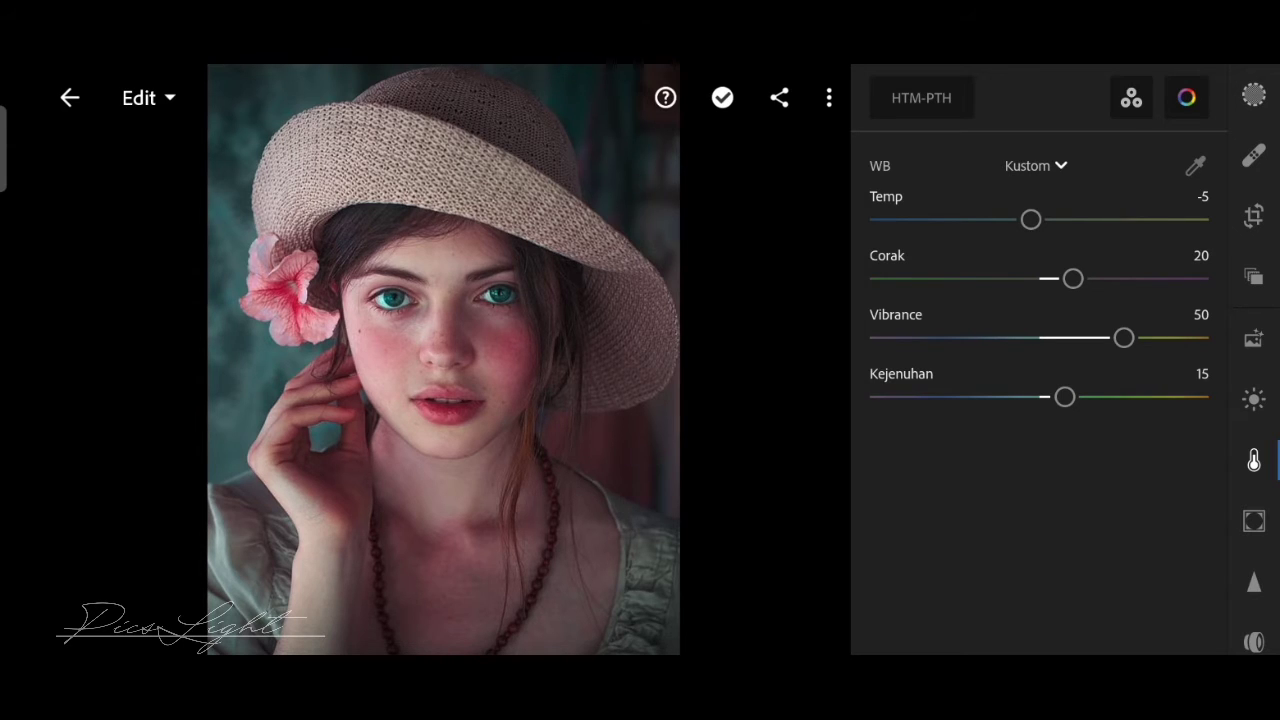
pyautogui.click(1186, 97)
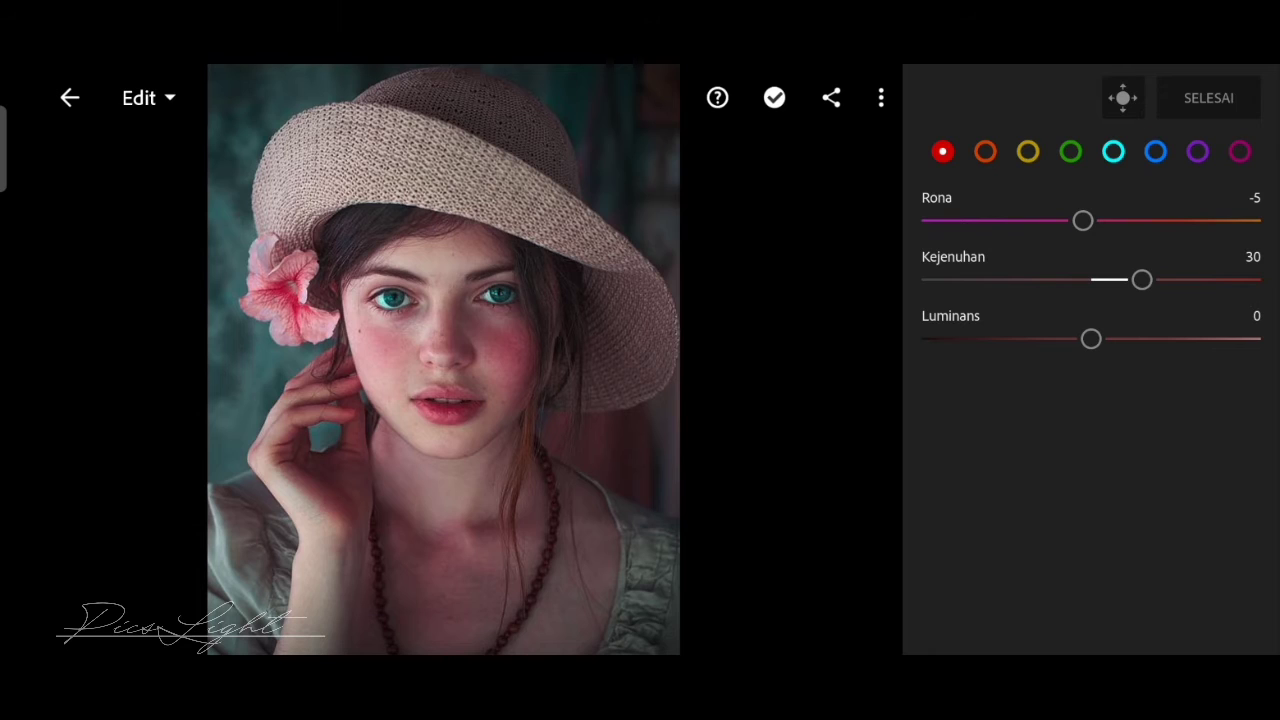
# - Set green saturation to -100, reviewing orange through magenta before closing the colour mix
pyautogui.click(985, 151)
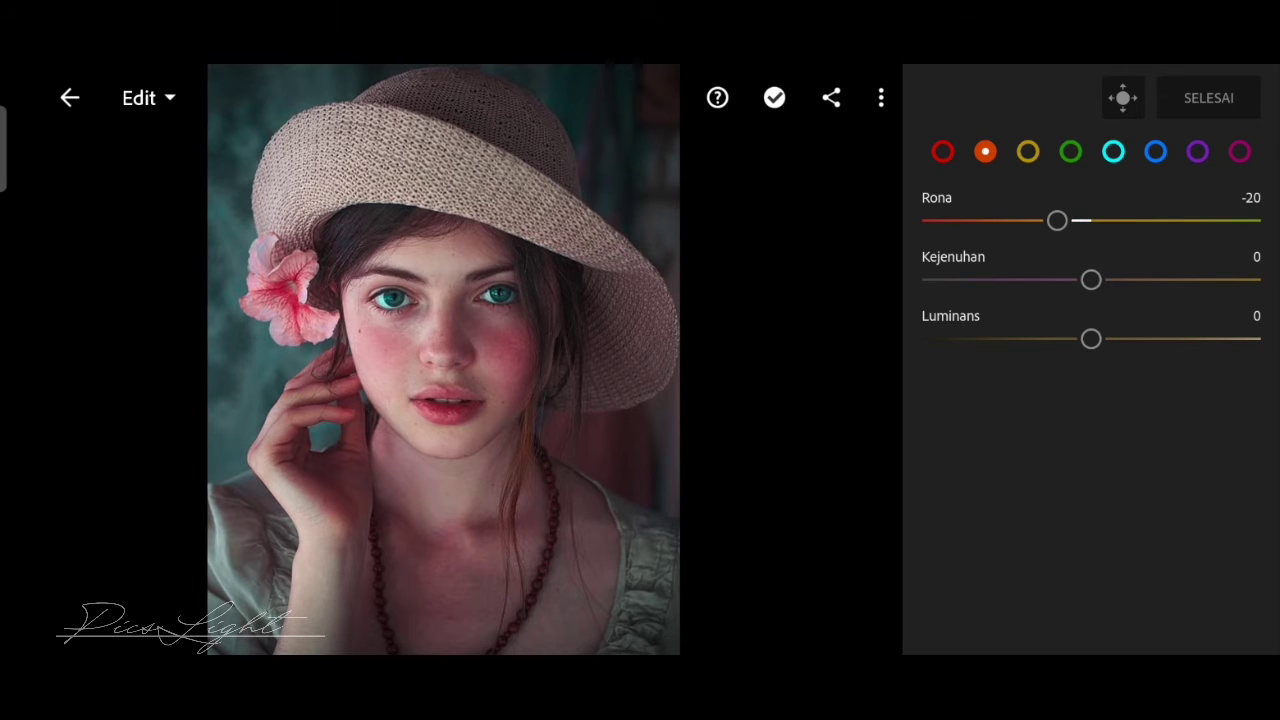
pyautogui.click(1028, 151)
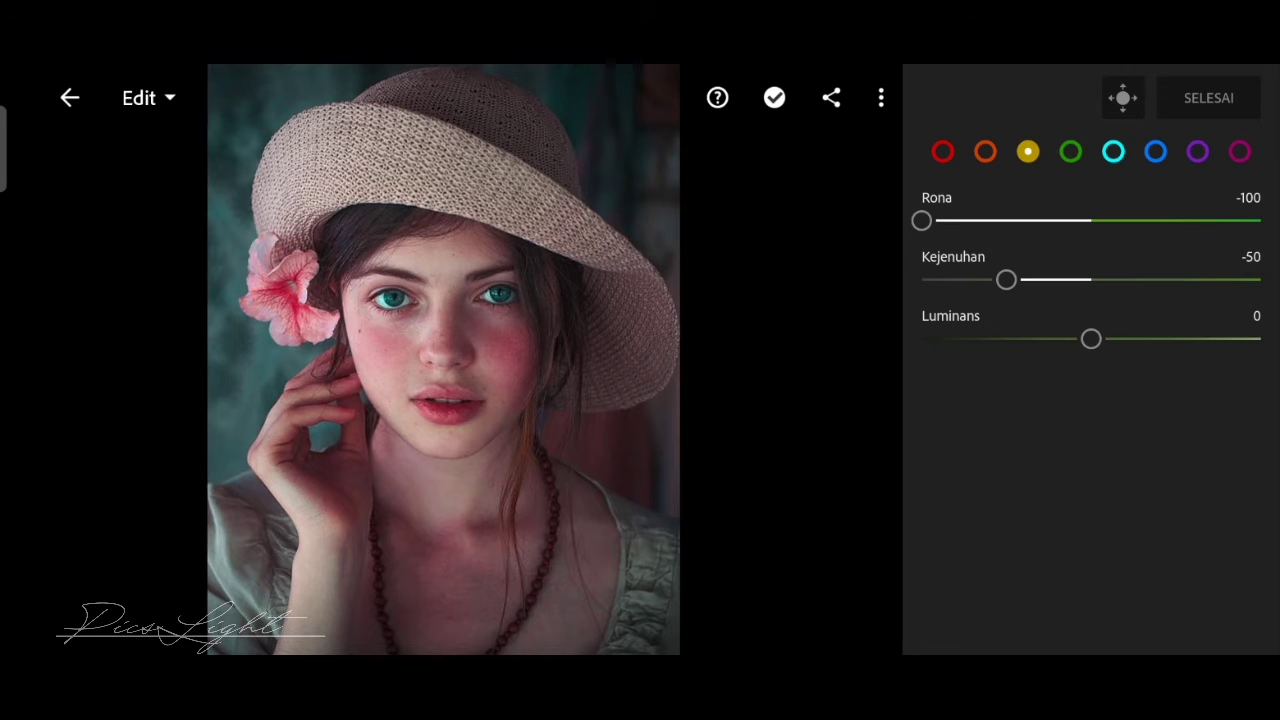
pyautogui.click(1070, 151)
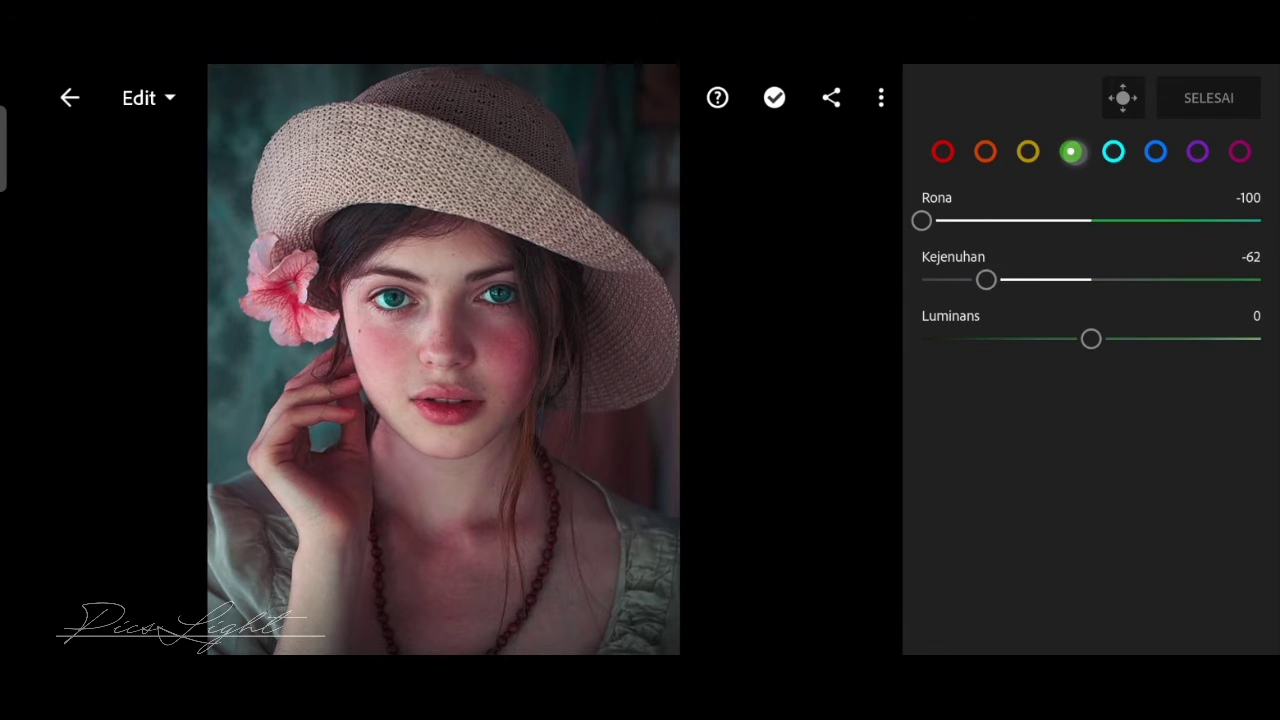
pyautogui.moveTo(986, 279); pyautogui.dragTo(921, 279)
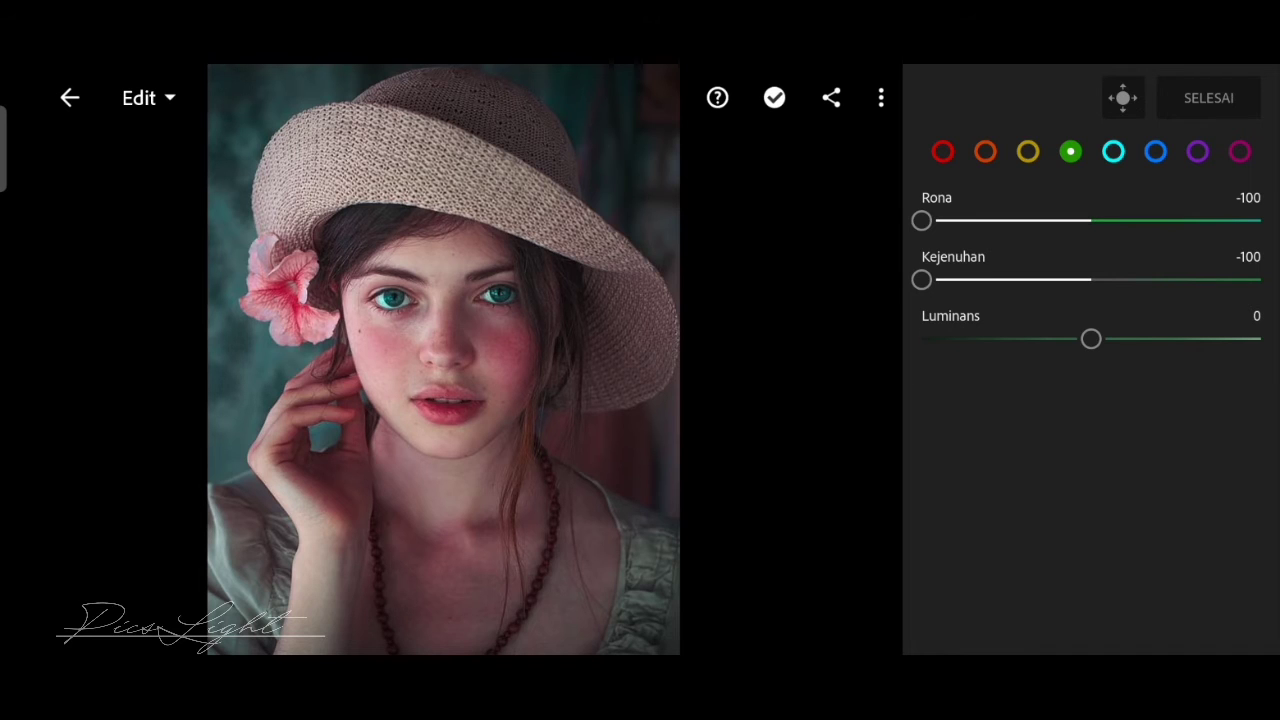
pyautogui.click(1113, 151)
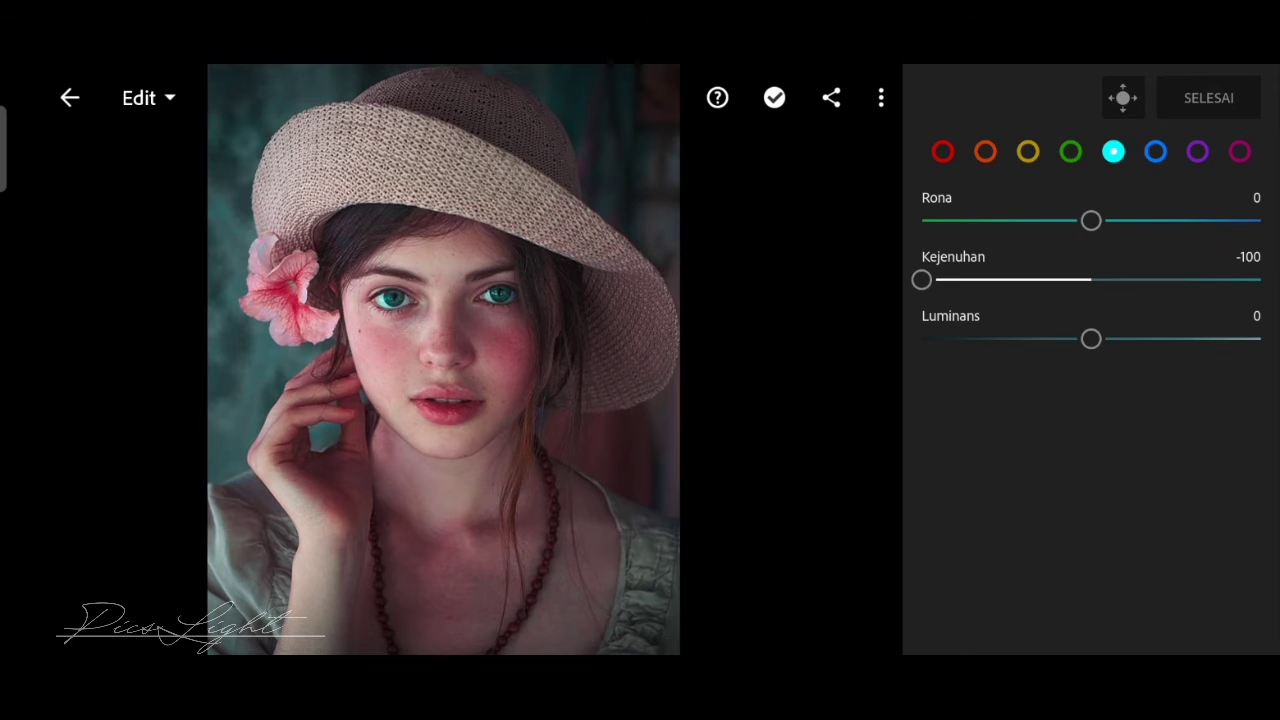
pyautogui.click(1155, 151)
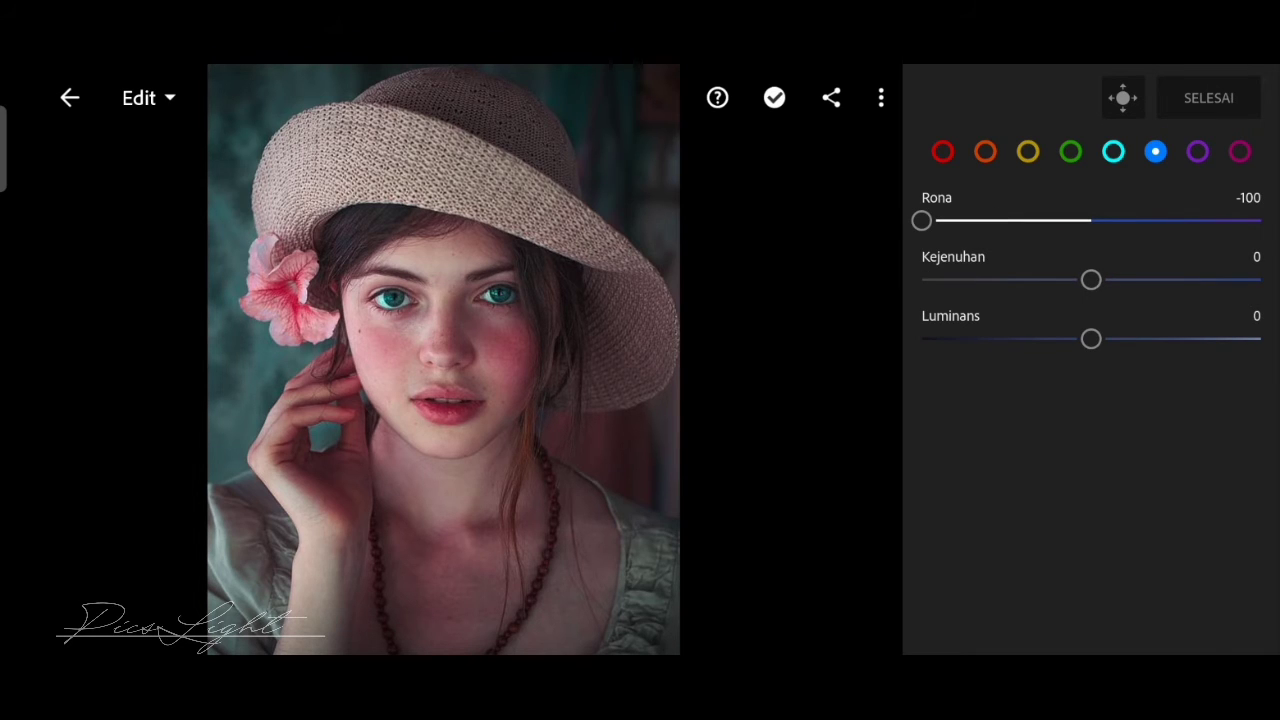
pyautogui.click(1197, 151)
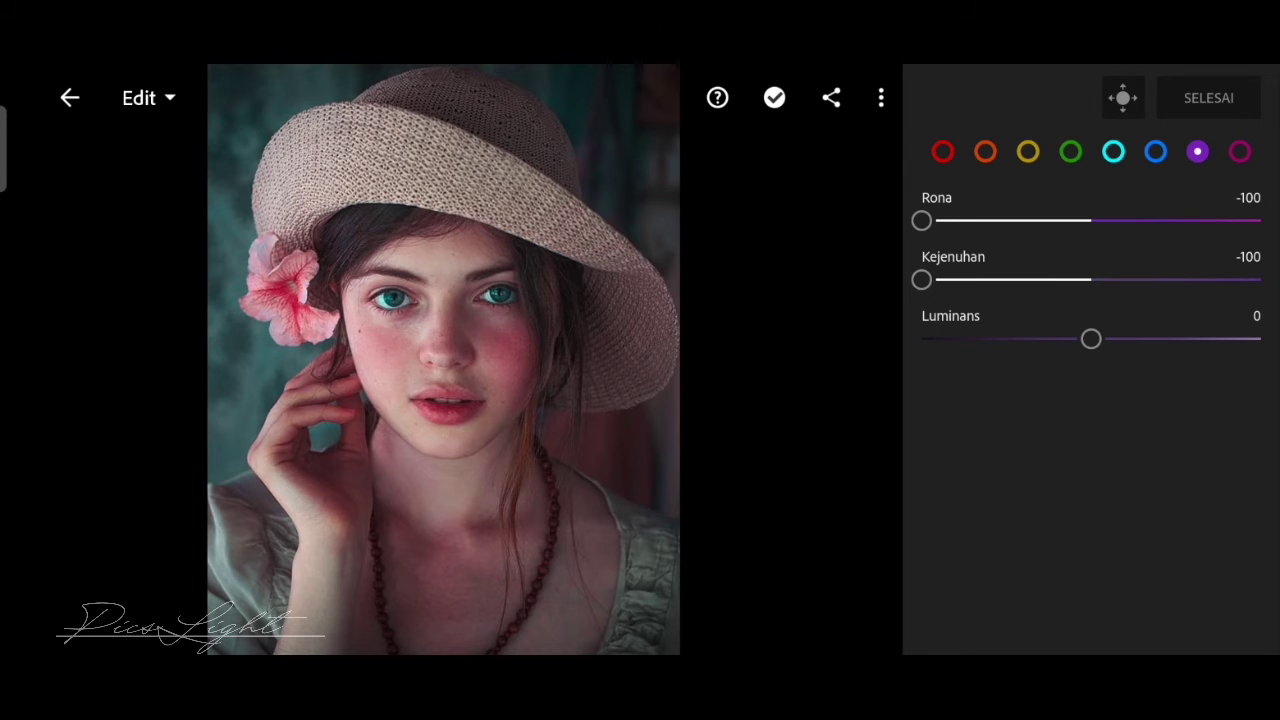
pyautogui.click(1239, 151)
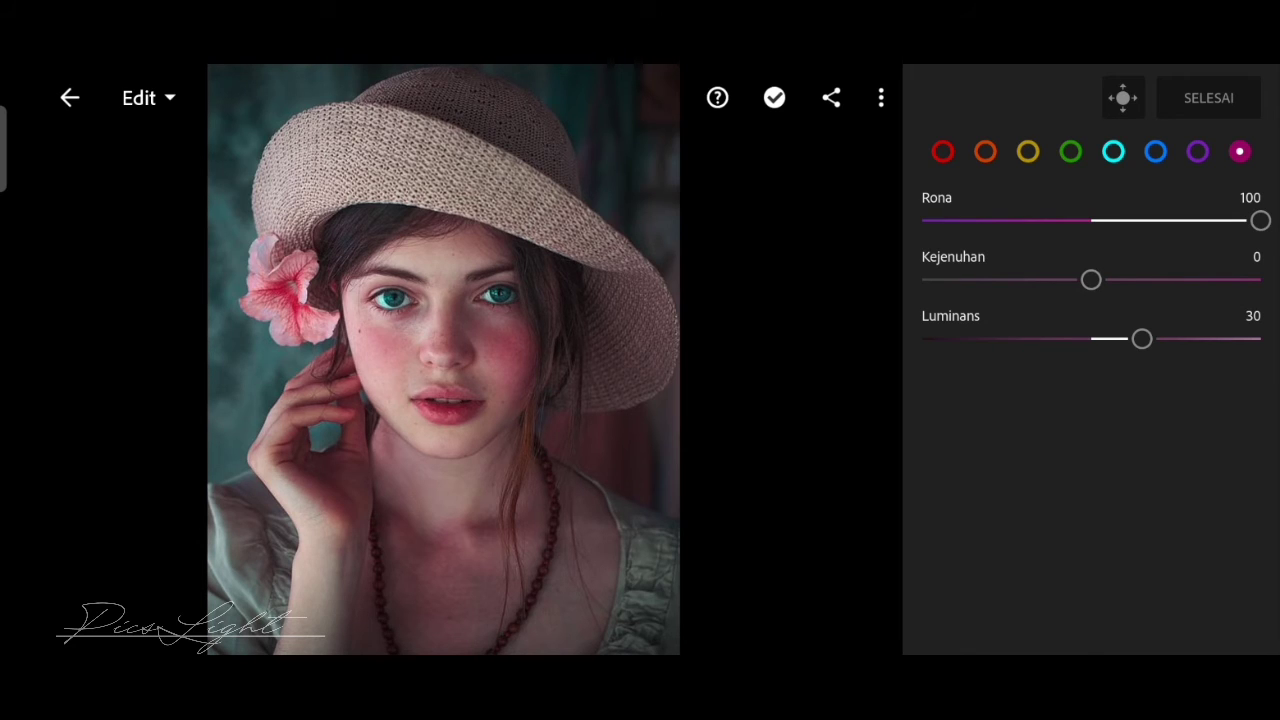
pyautogui.click(1222, 88)
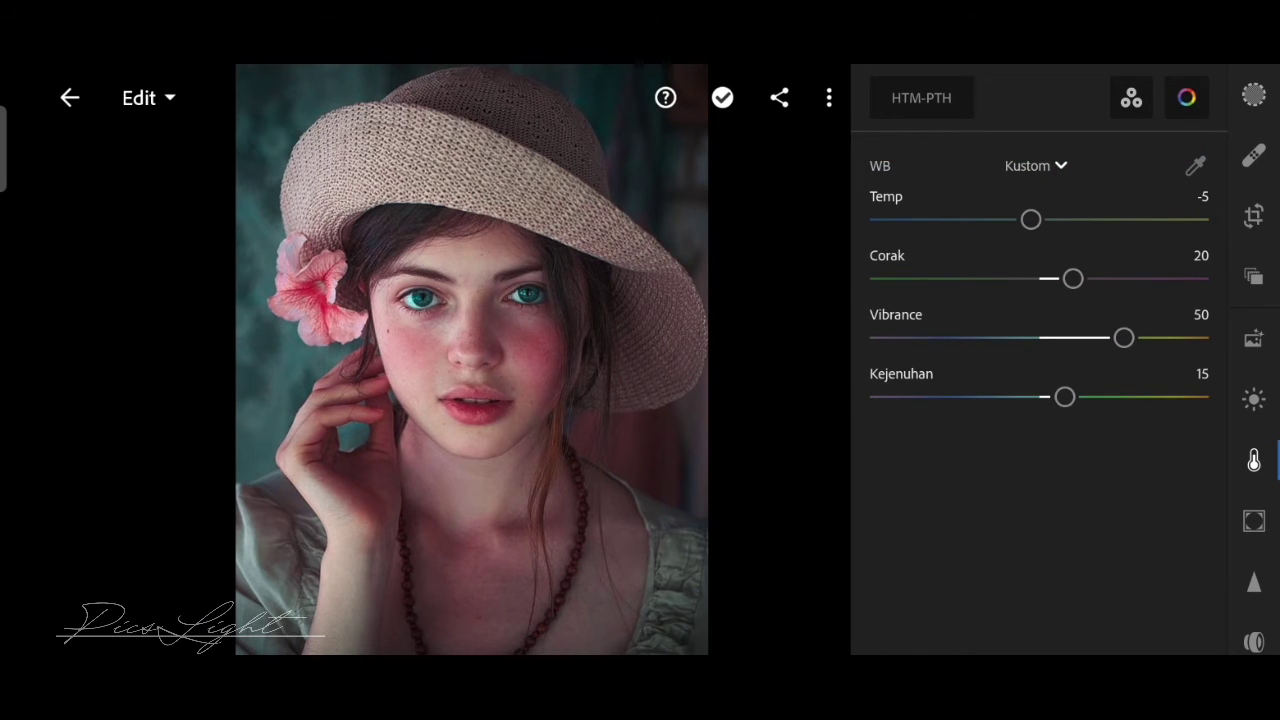
# - Review vignette -30 with feather 100, then view sharpening 10, radius 1.00, detail 25
pyautogui.click(1254, 521)
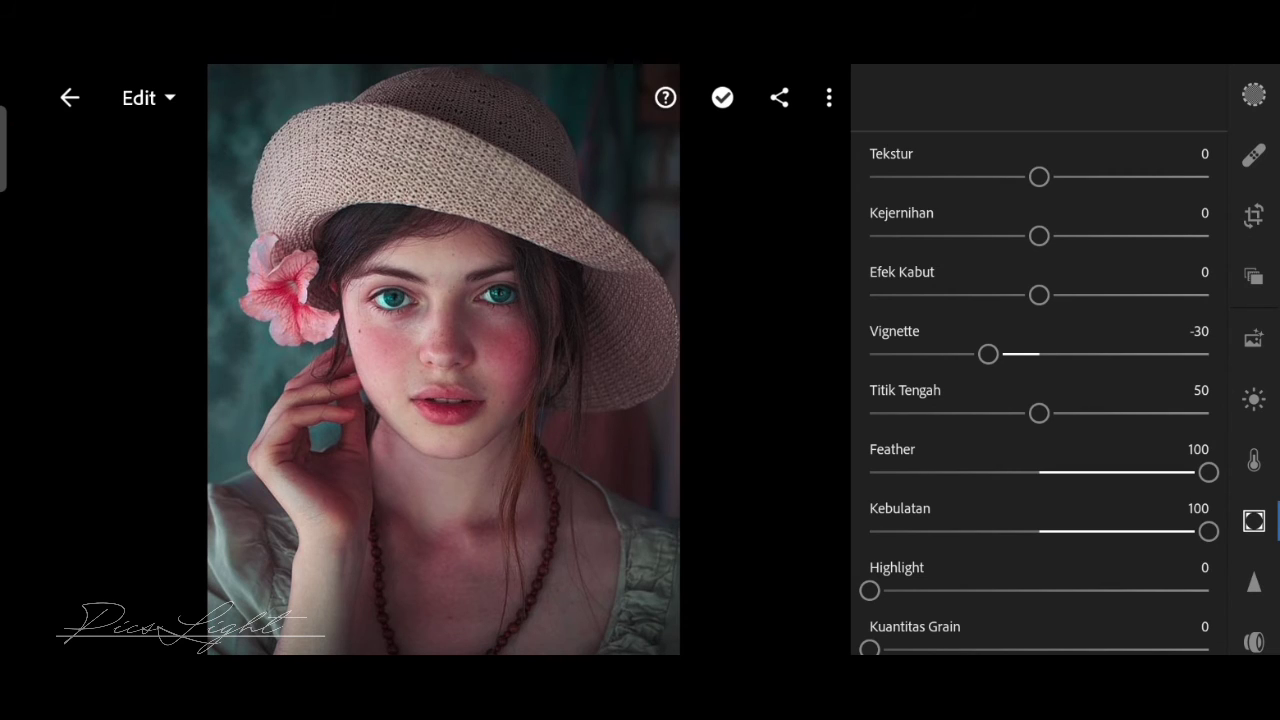
pyautogui.click(1254, 581)
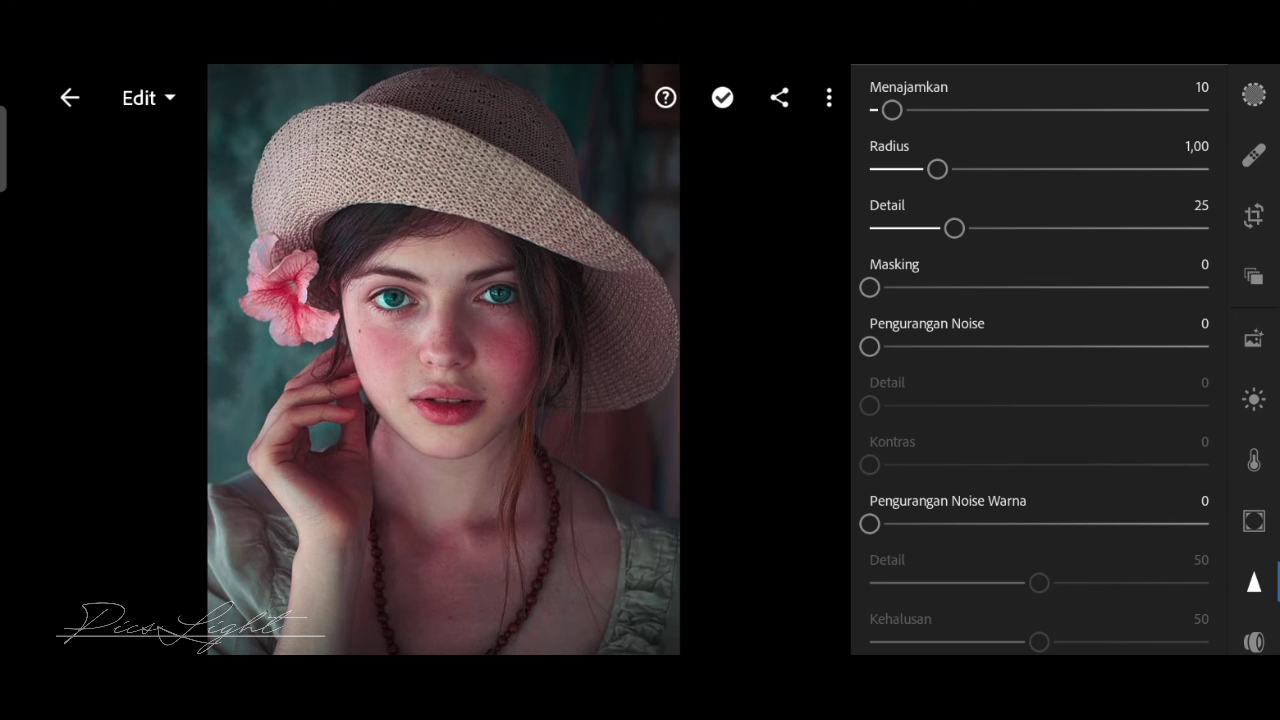
# - Export the edited portrait via Simpan ke Perangkat and dismiss the export confirmation
pyautogui.click(779, 97)
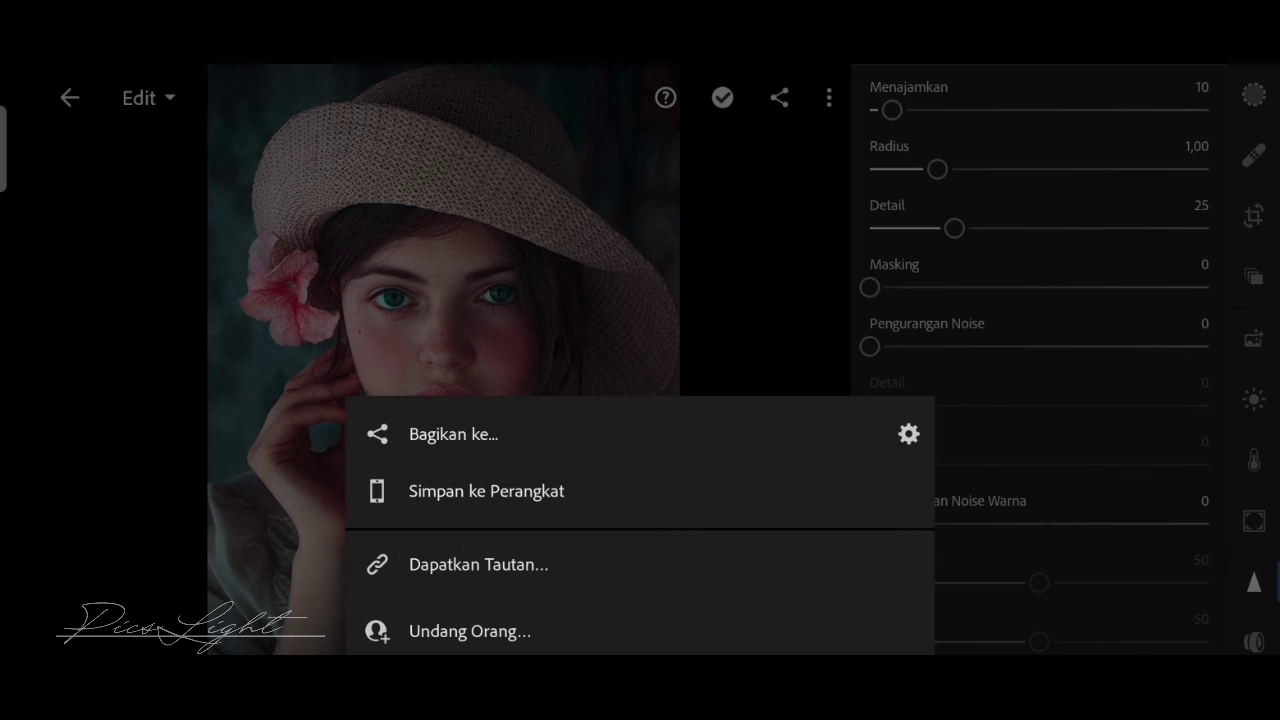
pyautogui.click(522, 498)
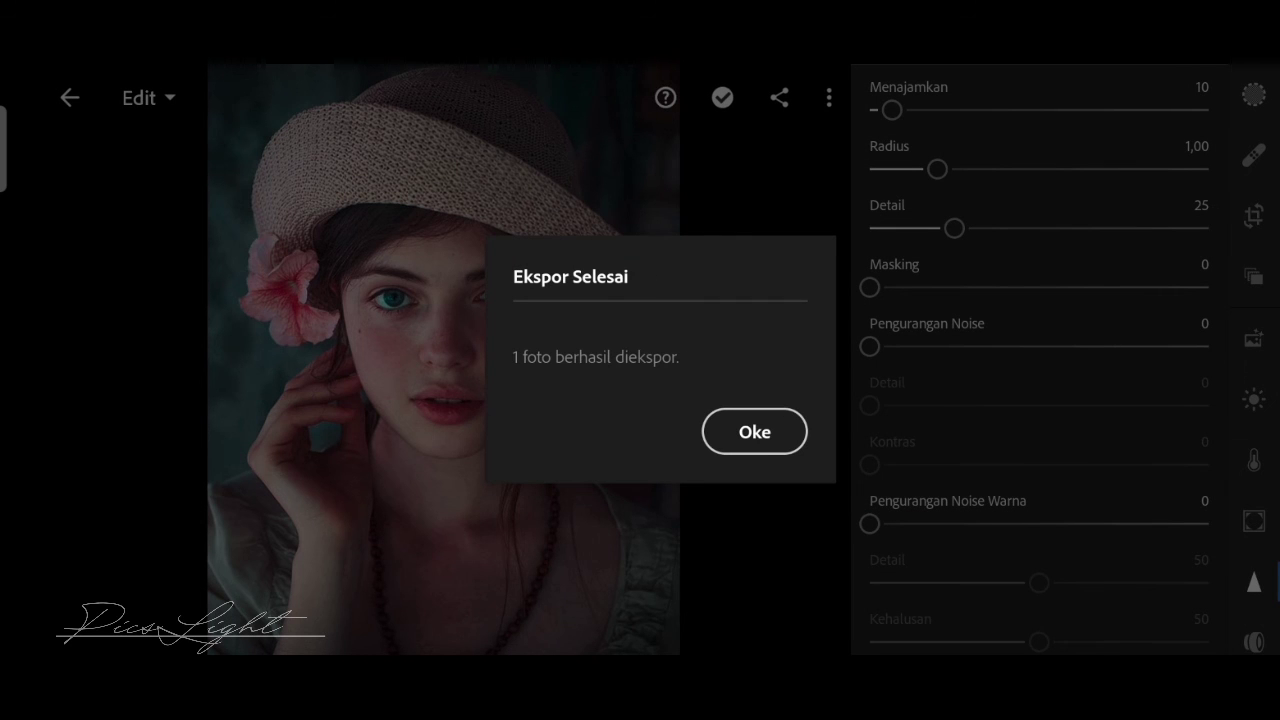
pyautogui.click(756, 434)
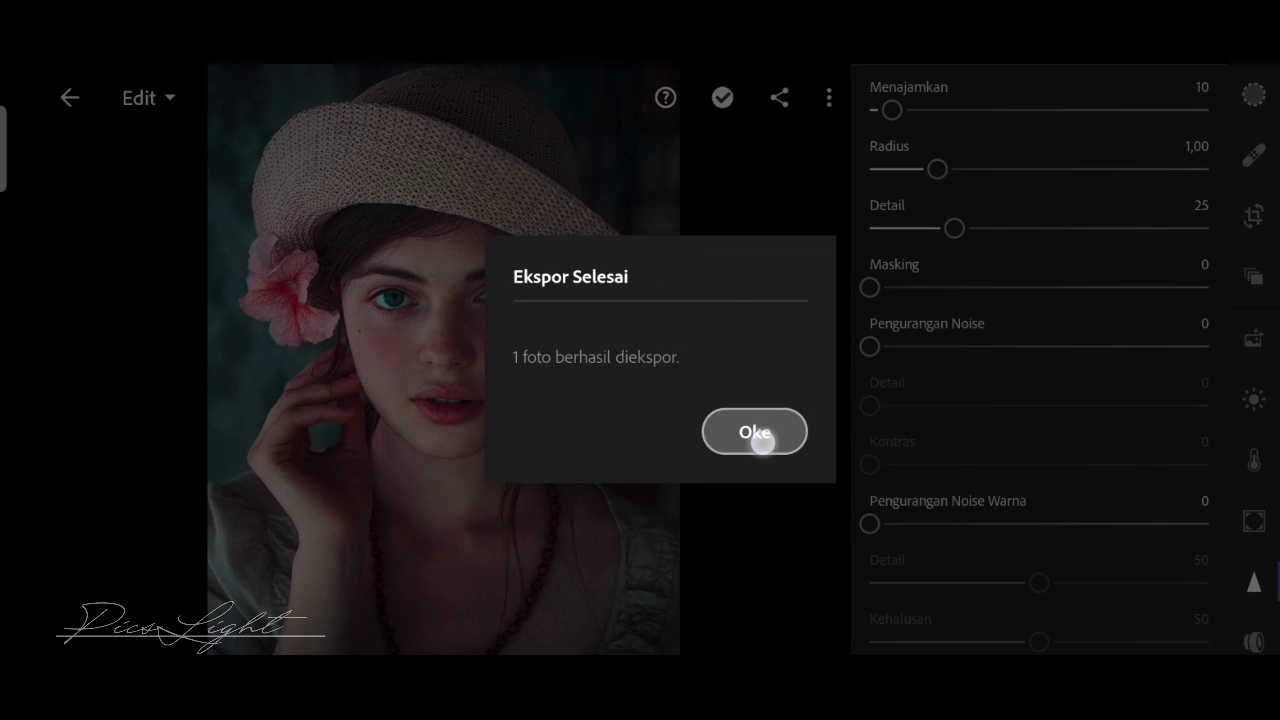